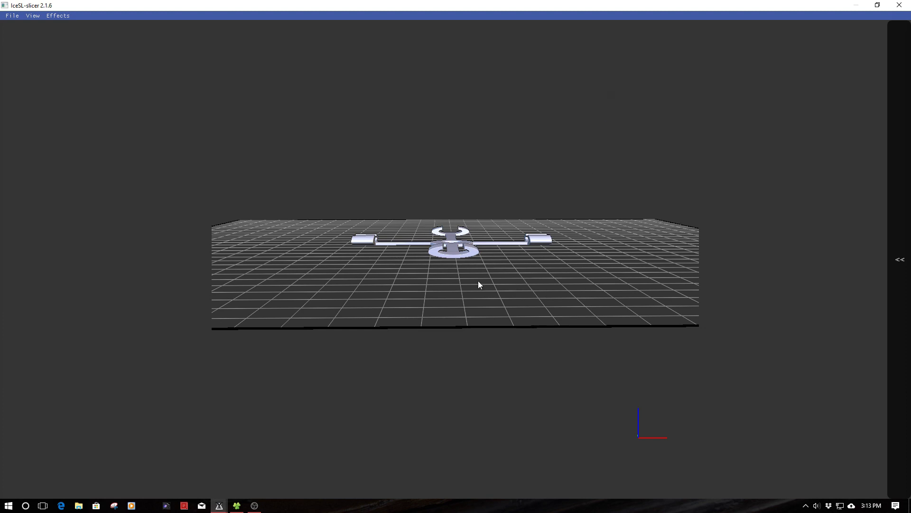
# Step: Orbit the view upward to see the cross-shaped propeller holder from above
pyautogui.moveTo(478, 282); pyautogui.dragTo(473, 334)
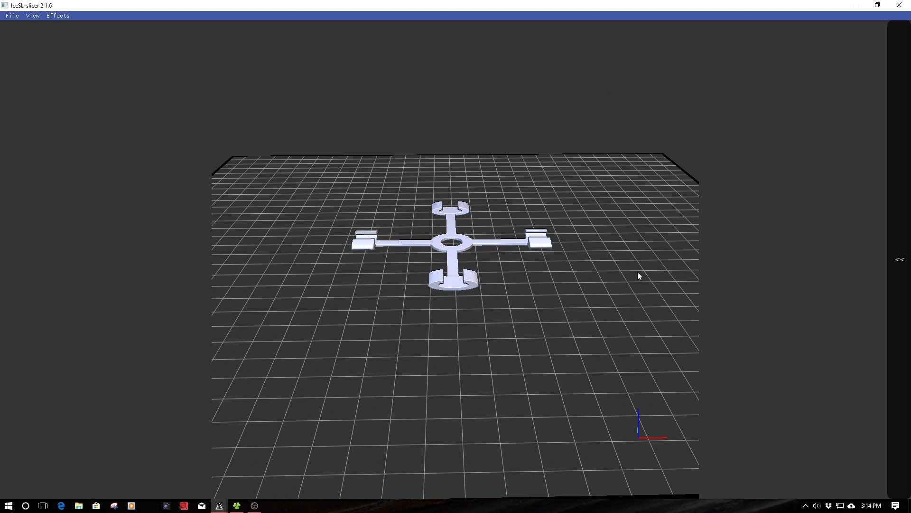
# Step: Make layer thickness vary per layer, with a first change point at 0.000 mm giving 0.300 mm layers
pyautogui.click(902, 260)
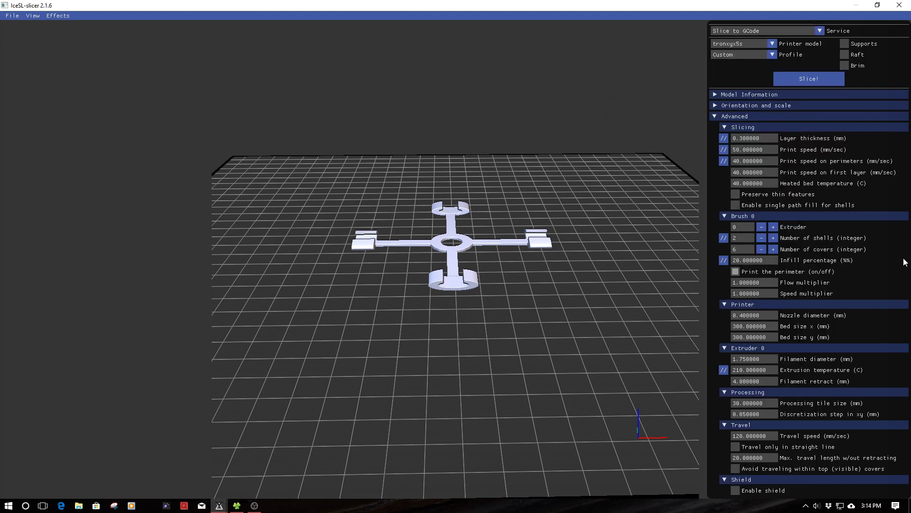
pyautogui.click(701, 115)
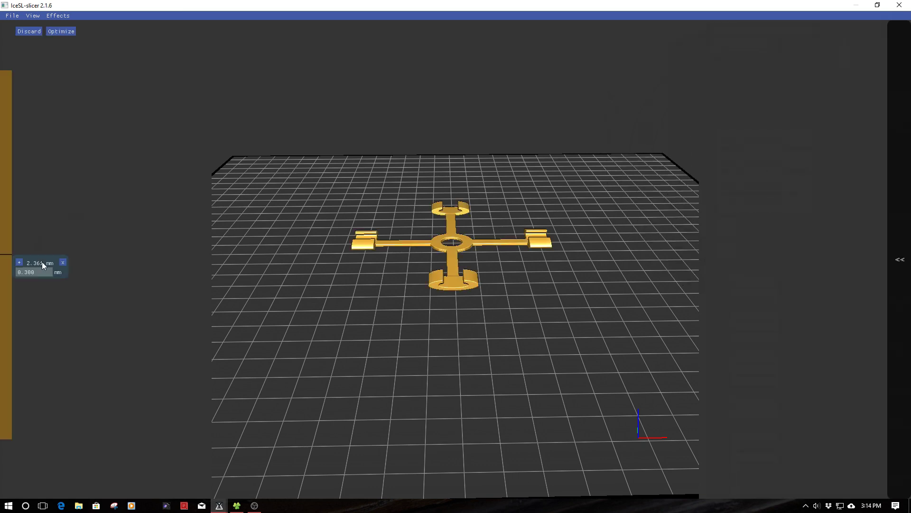
pyautogui.click(6, 257)
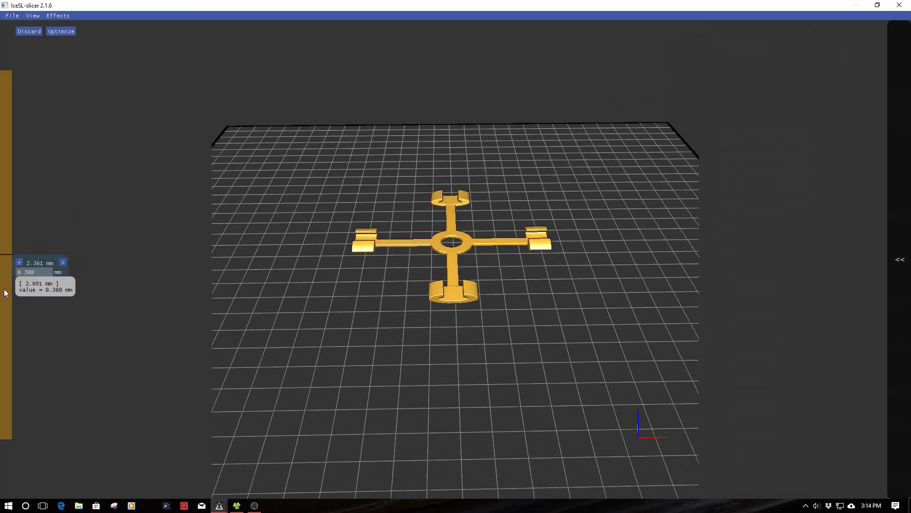
pyautogui.moveTo(34, 257); pyautogui.dragTo(27, 443)
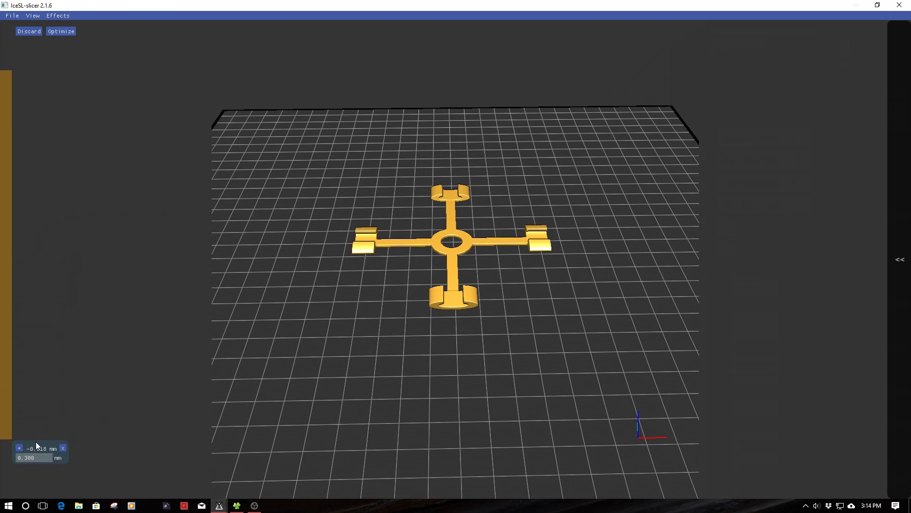
pyautogui.moveTo(35, 444); pyautogui.dragTo(36, 441)
pyautogui.click(37, 459)
# Step: Orbit lower to read the part's height, then add another layer-thickness change point
pyautogui.moveTo(472, 338); pyautogui.dragTo(431, 289)
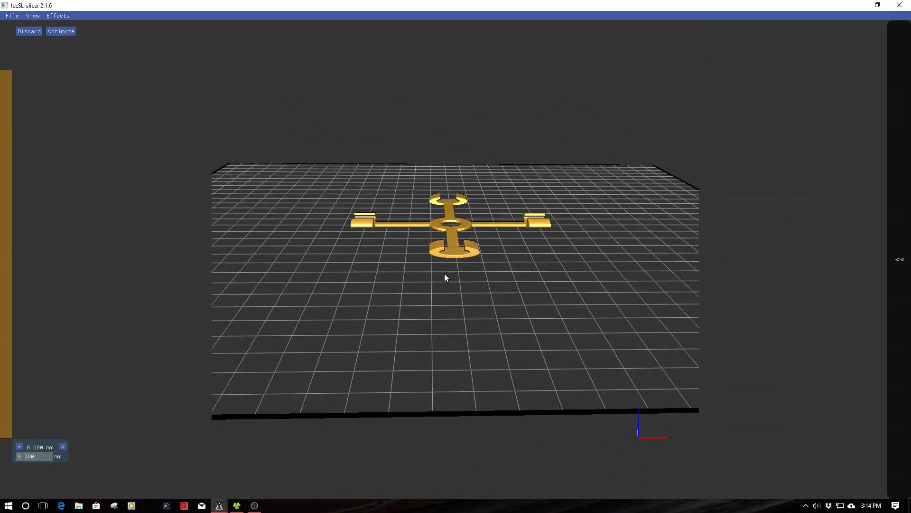
pyautogui.click(453, 241)
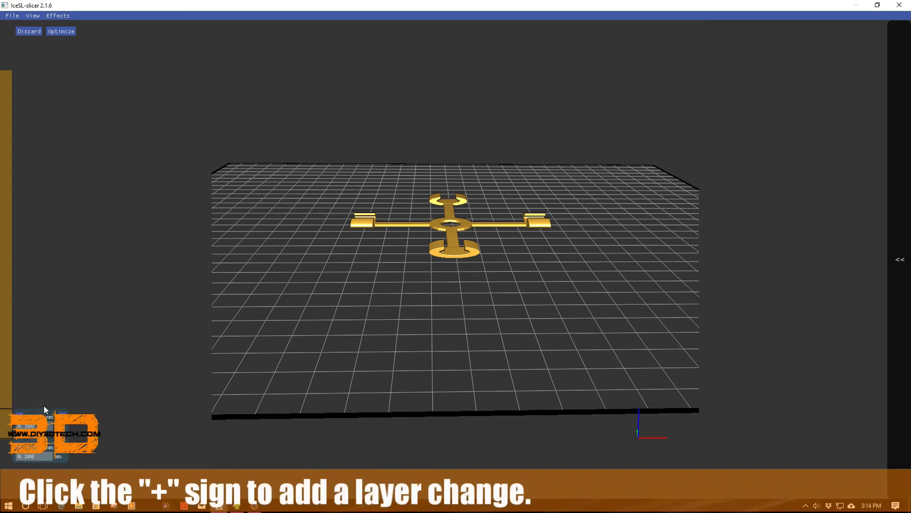
pyautogui.click(18, 447)
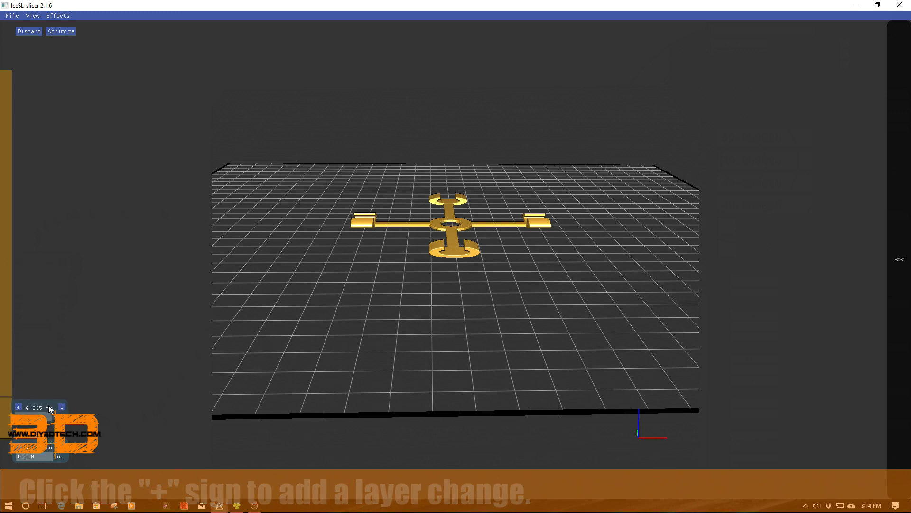
# Step: Raise the second layer-thickness change point up the height bar to about 1.56 mm
pyautogui.click(63, 411)
pyautogui.moveTo(48, 428); pyautogui.dragTo(66, 331)
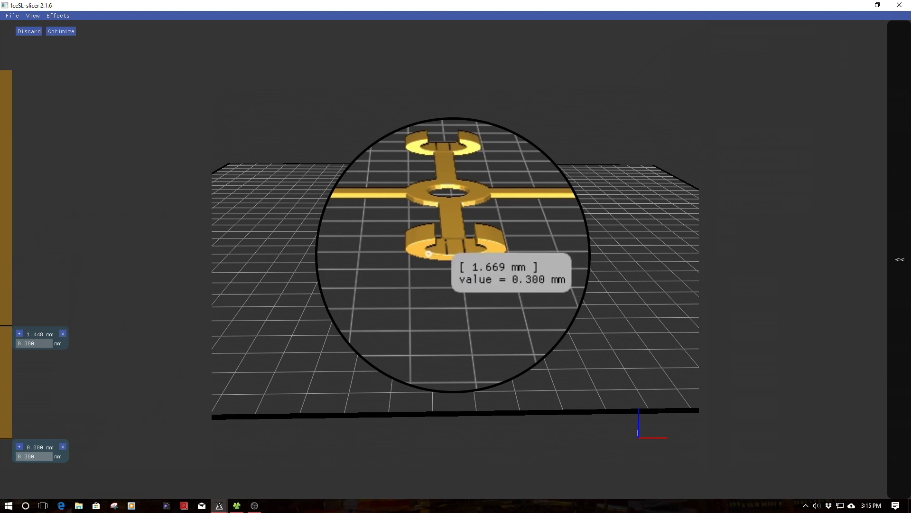
pyautogui.click(447, 247)
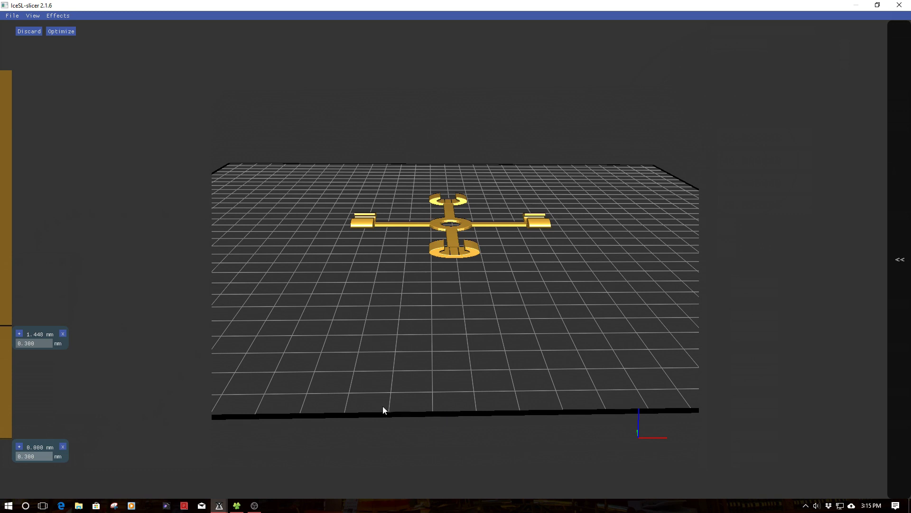
pyautogui.click(42, 333)
pyautogui.moveTo(34, 334); pyautogui.dragTo(36, 328)
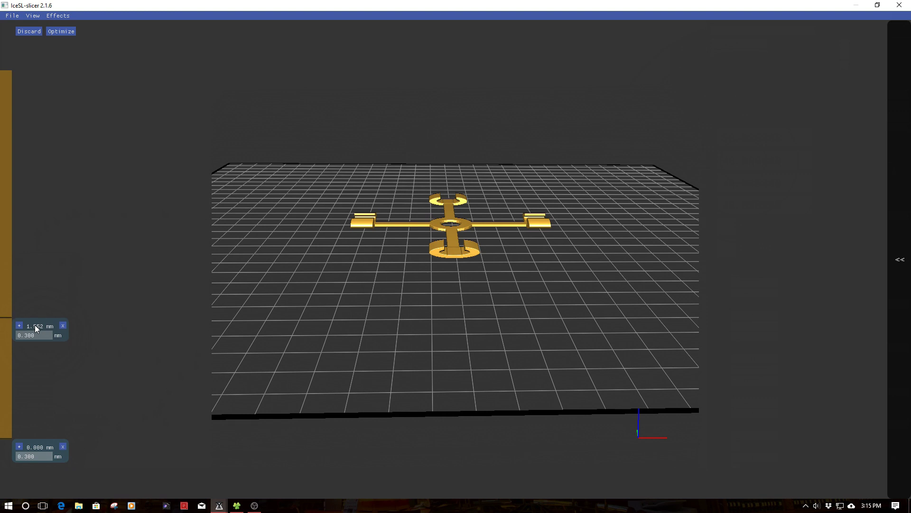
pyautogui.moveTo(35, 325); pyautogui.dragTo(37, 328)
pyautogui.moveTo(37, 329); pyautogui.dragTo(44, 324)
# Step: Give the upper change point 0.1 mm layers and move it to 1.984 mm height
pyautogui.write('1')
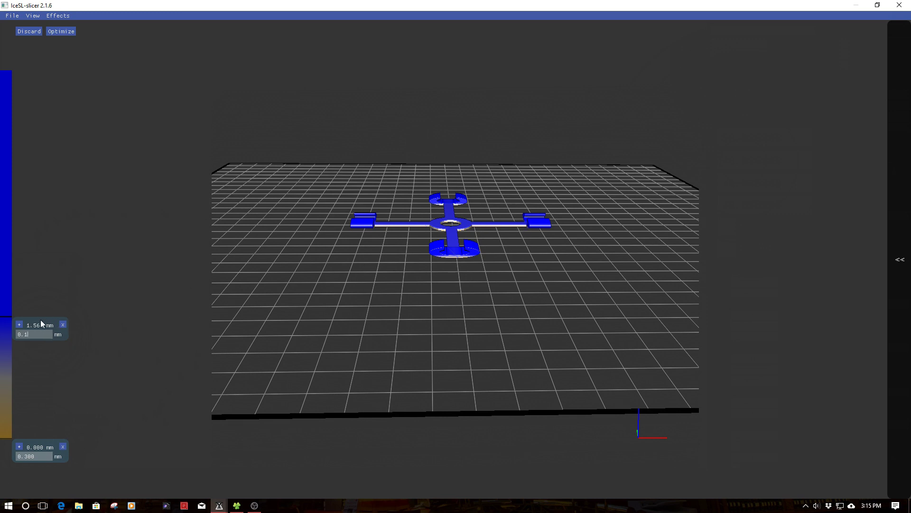
pyautogui.scroll(1, 46, 312)
pyautogui.moveTo(46, 311)
pyautogui.mouseDown()
pyautogui.moveTo(63, 338)
pyautogui.moveTo(72, 324)
pyautogui.moveTo(48, 325)
pyautogui.moveTo(59, 313)
pyautogui.moveTo(60, 238)
pyautogui.mouseUp()
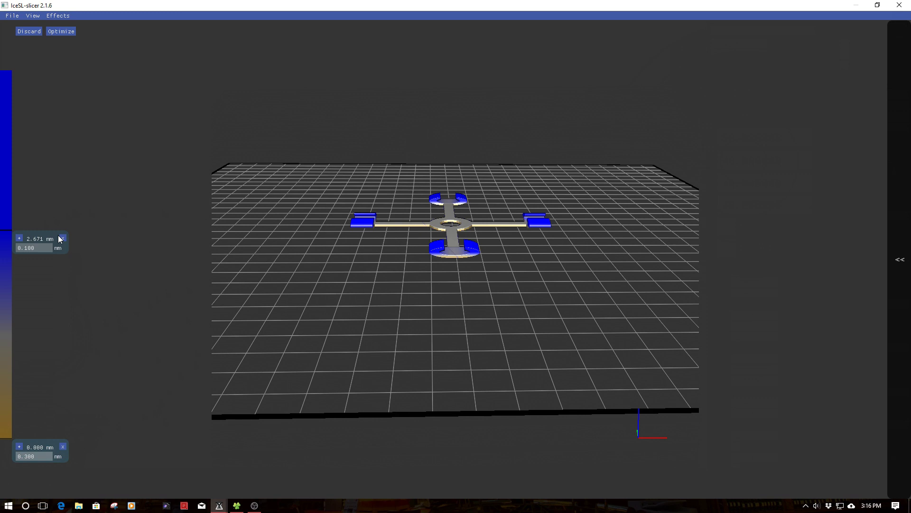
pyautogui.moveTo(60, 239)
pyautogui.mouseDown()
pyautogui.moveTo(55, 310)
pyautogui.moveTo(60, 267)
pyautogui.moveTo(55, 289)
pyautogui.mouseUp()
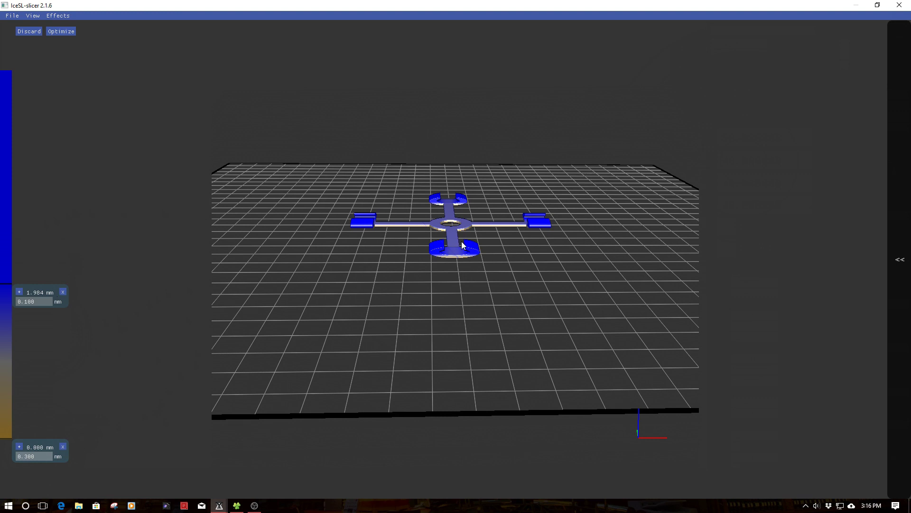
pyautogui.moveTo(456, 243)
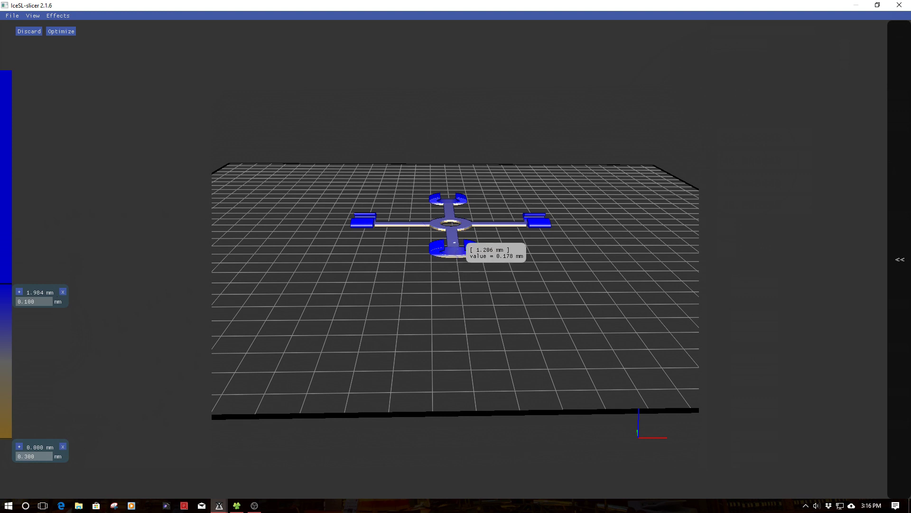
pyautogui.click(454, 242)
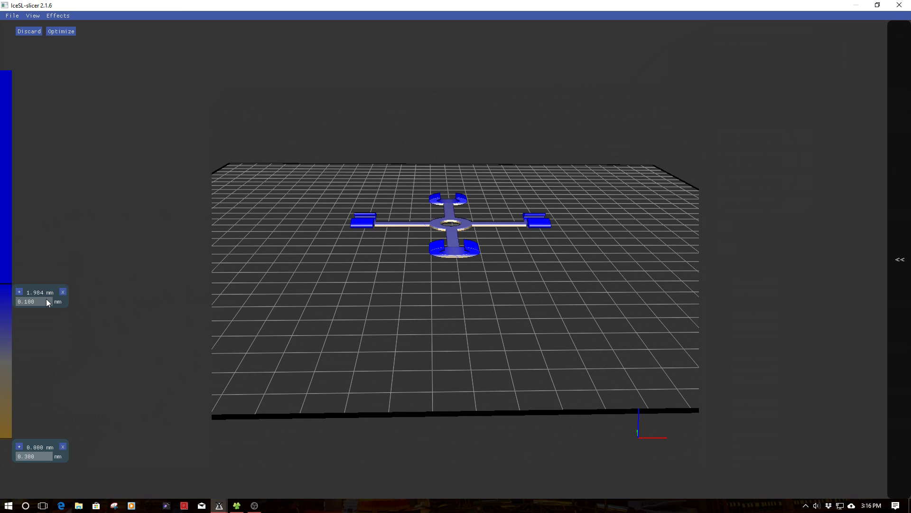
# Step: Make print speed per-layer and move its 50 mm/s change point down to near 0 mm
pyautogui.click(900, 259)
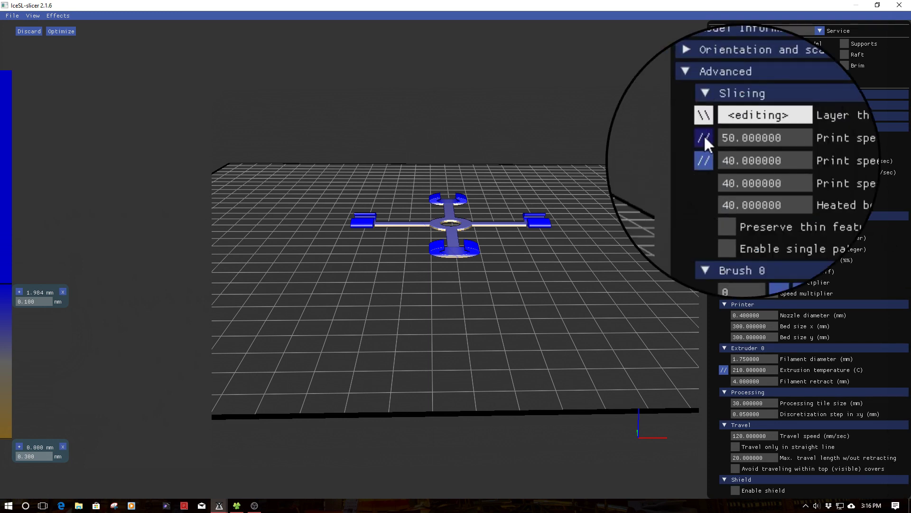
pyautogui.click(705, 138)
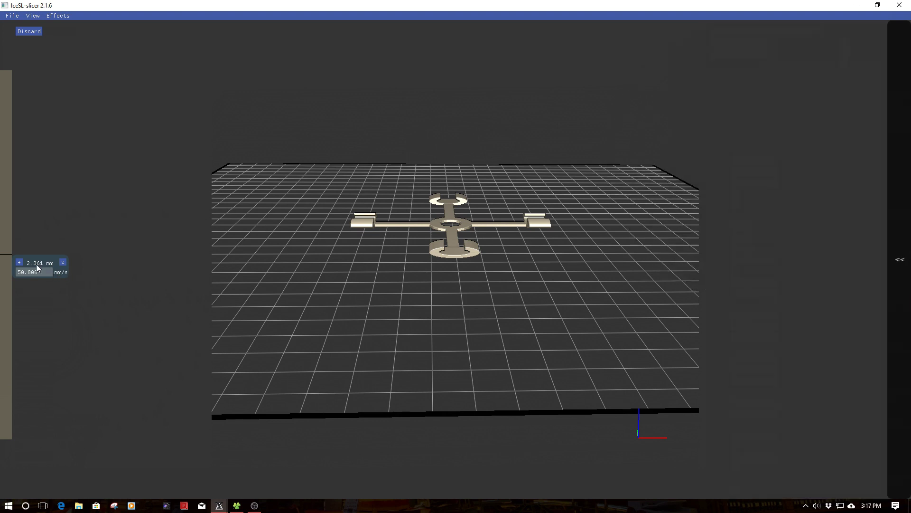
pyautogui.moveTo(36, 263); pyautogui.dragTo(28, 441)
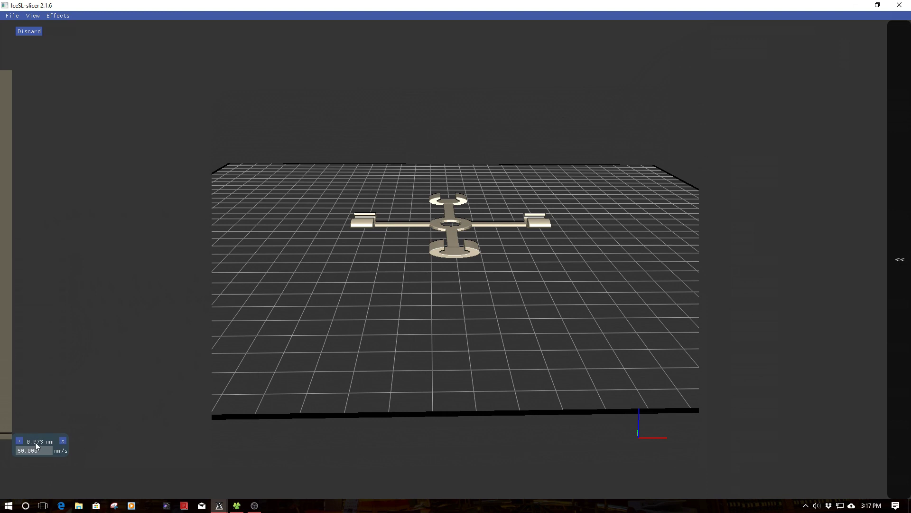
pyautogui.moveTo(28, 437); pyautogui.dragTo(27, 444)
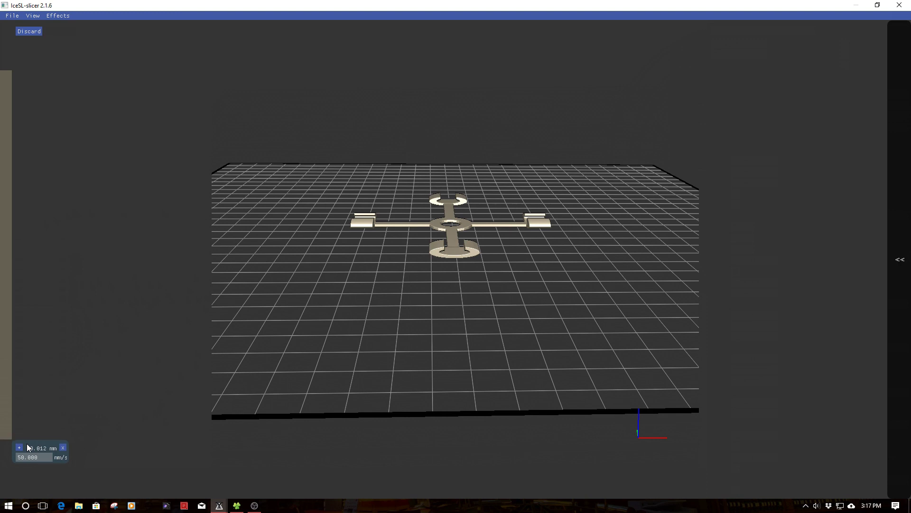
pyautogui.moveTo(27, 445)
pyautogui.mouseDown()
pyautogui.moveTo(27, 463)
pyautogui.moveTo(28, 444)
pyautogui.mouseUp()
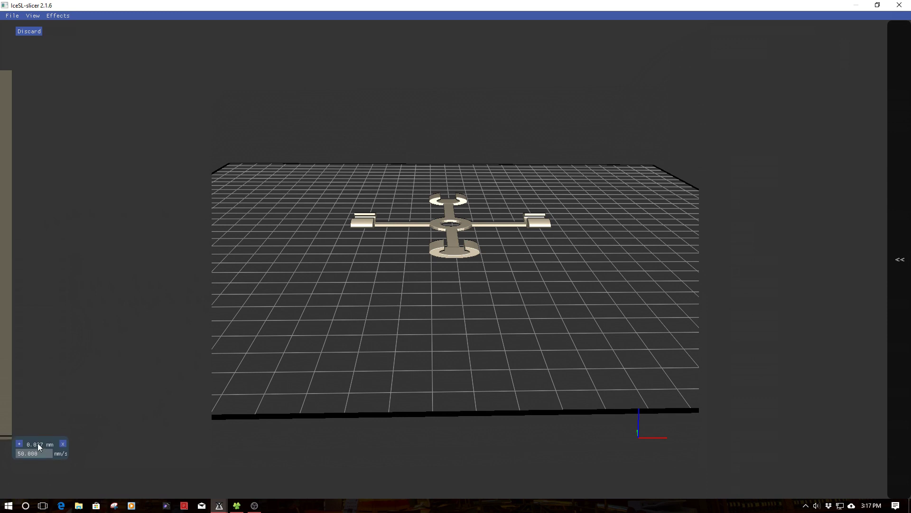
pyautogui.moveTo(32, 436); pyautogui.dragTo(33, 440)
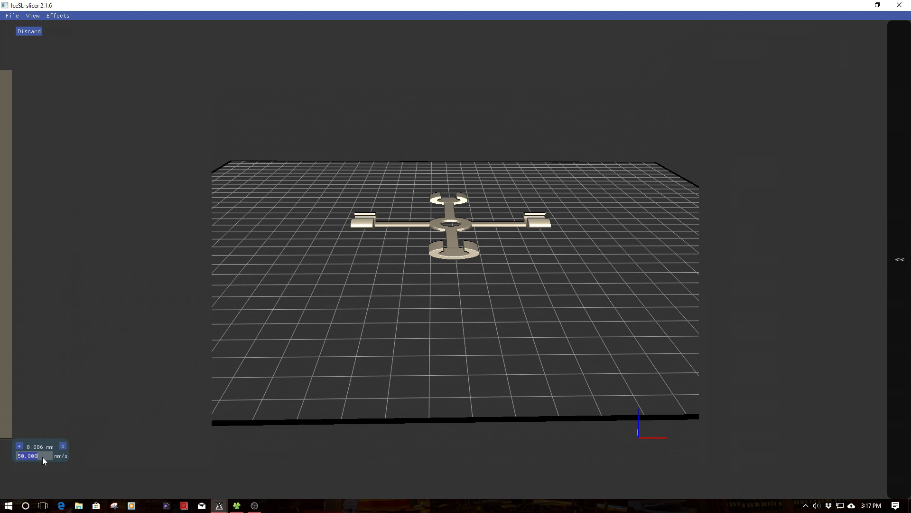
pyautogui.click(42, 457)
# Step: Add a second speed change point at 1.552 mm with a speed of 25 mm/s
pyautogui.click(19, 446)
pyautogui.moveTo(34, 442); pyautogui.dragTo(71, 327)
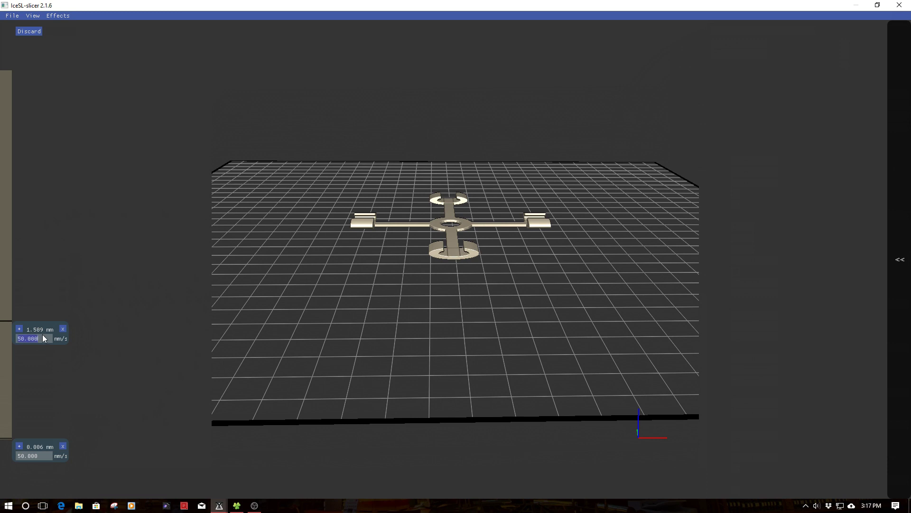
pyautogui.moveTo(42, 335); pyautogui.dragTo(19, 339)
pyautogui.write('25')
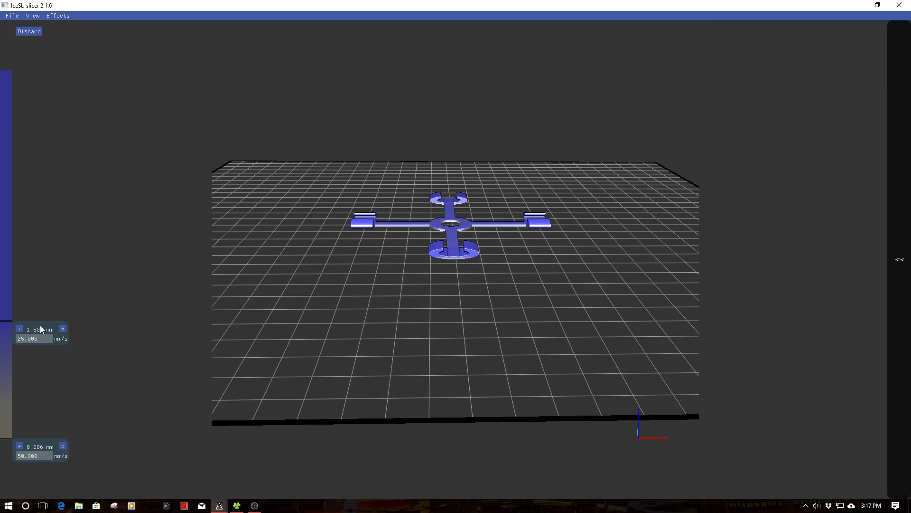
pyautogui.moveTo(40, 326); pyautogui.dragTo(41, 322)
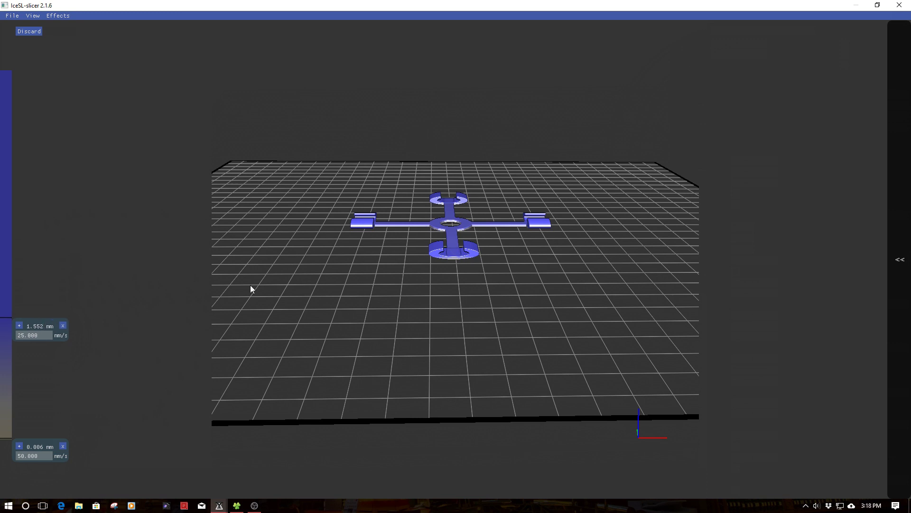
pyautogui.click(899, 259)
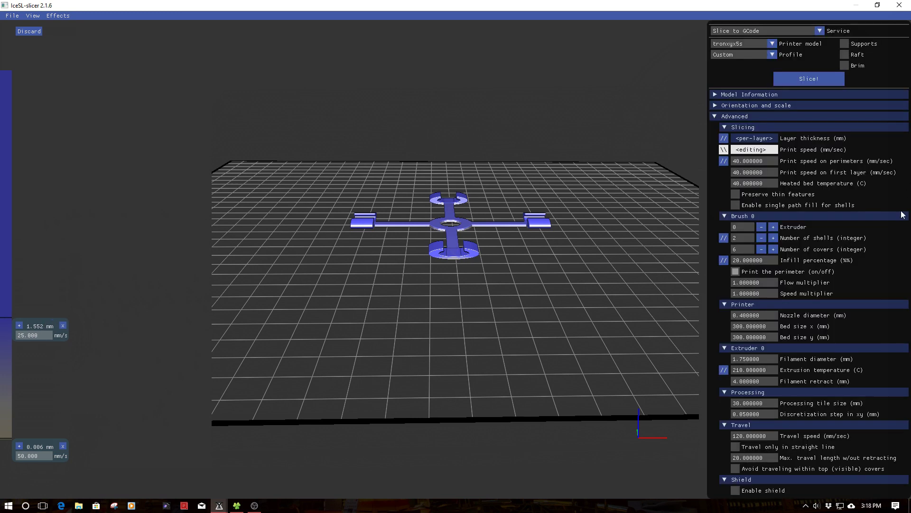
# Step: Switch back to the per-layer layer-thickness curve (0.300 mm base, 0.100 mm above 1.984 mm)
pyautogui.click(724, 141)
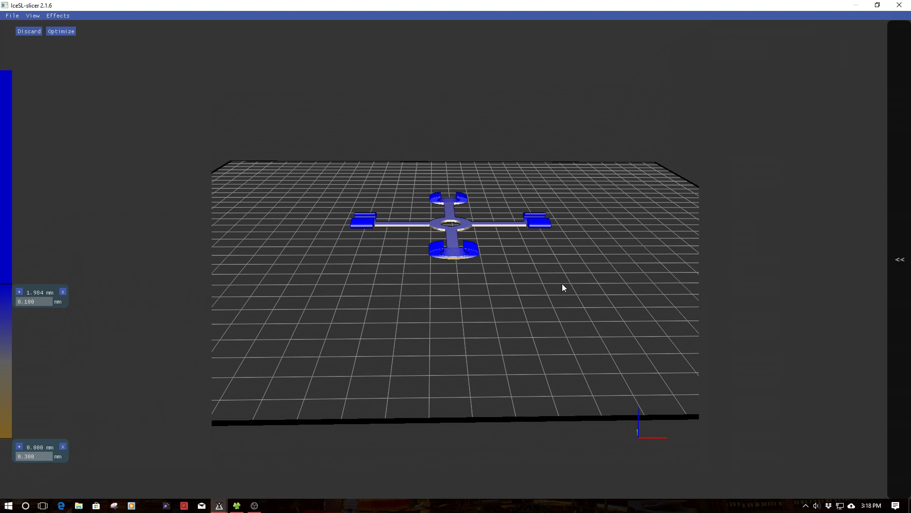
# Step: Show per-layer print speed again and raise the 25 mm/s point to about 1.972 mm
pyautogui.moveTo(905, 201)
pyautogui.click(724, 150)
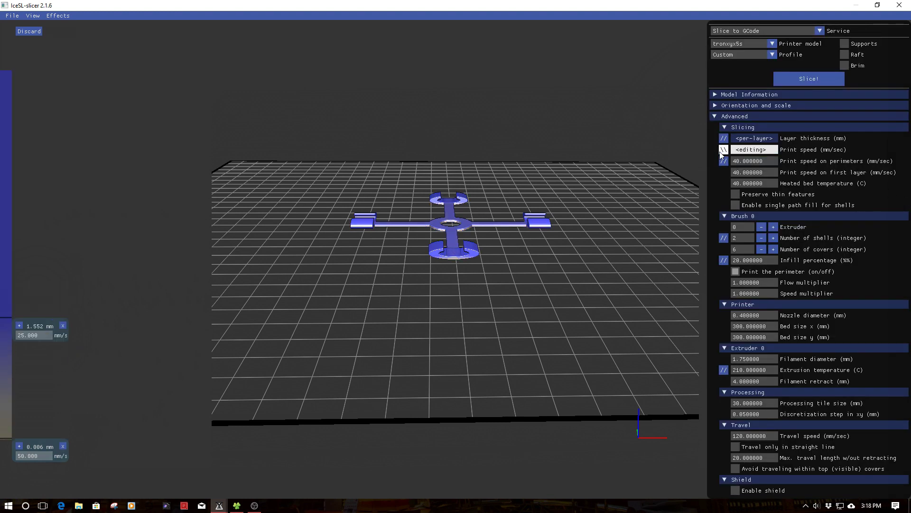
pyautogui.moveTo(34, 323); pyautogui.dragTo(49, 294)
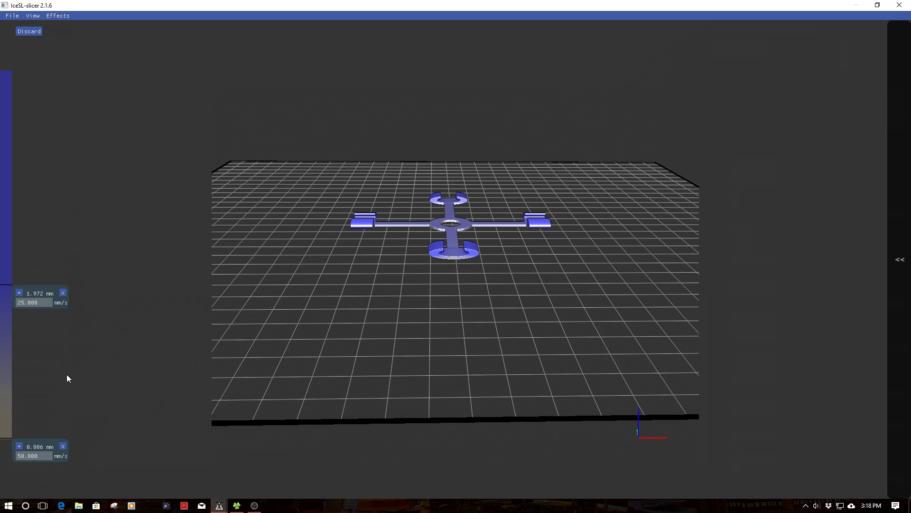
pyautogui.moveTo(372, 350); pyautogui.dragTo(380, 371)
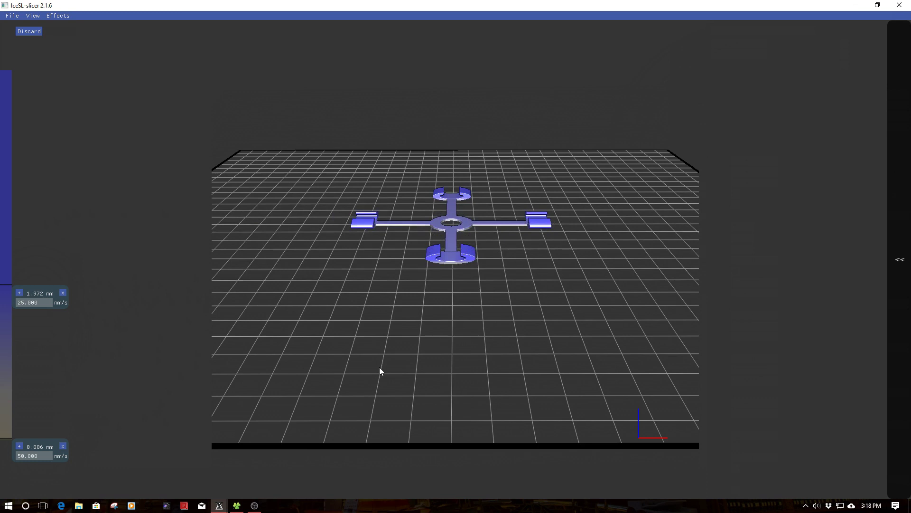
pyautogui.click(899, 259)
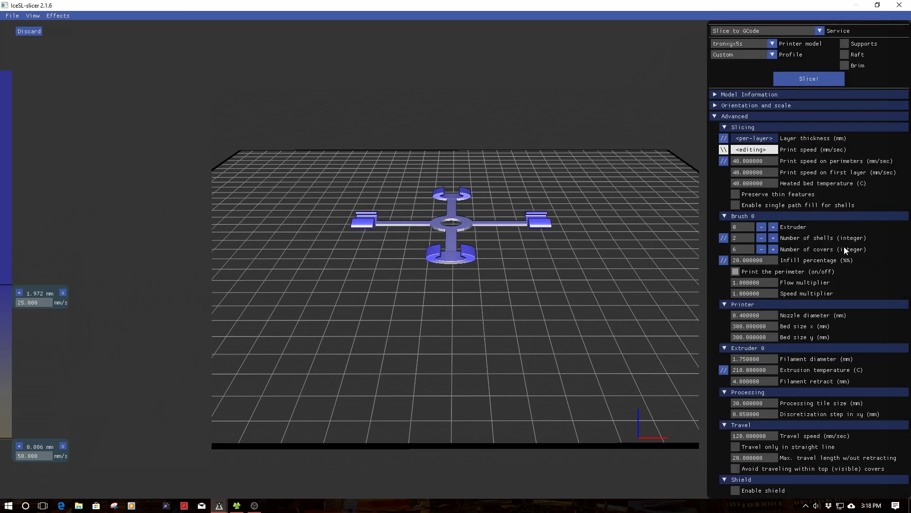
pyautogui.moveTo(840, 250)
pyautogui.moveTo(808, 163)
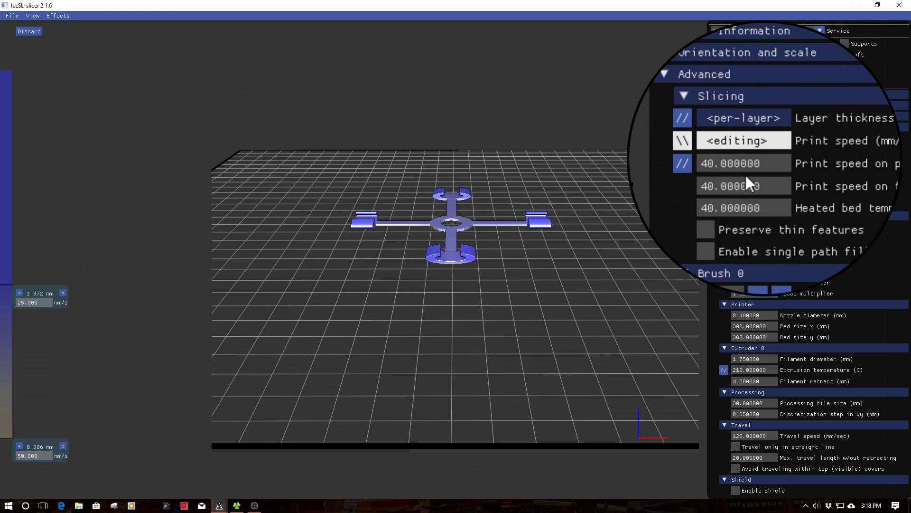
# Step: Vary perimeter speed per layer: 40 mm/s at the bottom, 25 mm/s from about 1.984 mm; enable per-layer infill
pyautogui.click(682, 167)
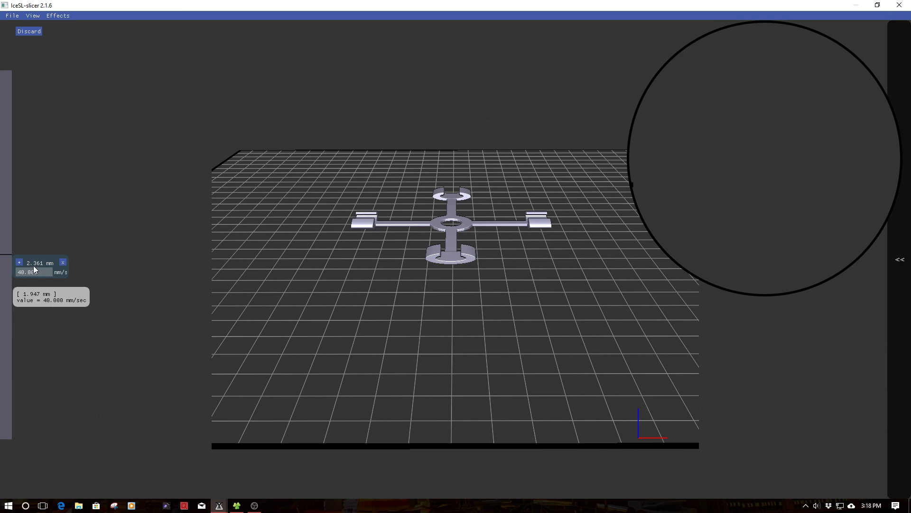
pyautogui.moveTo(38, 260); pyautogui.dragTo(24, 447)
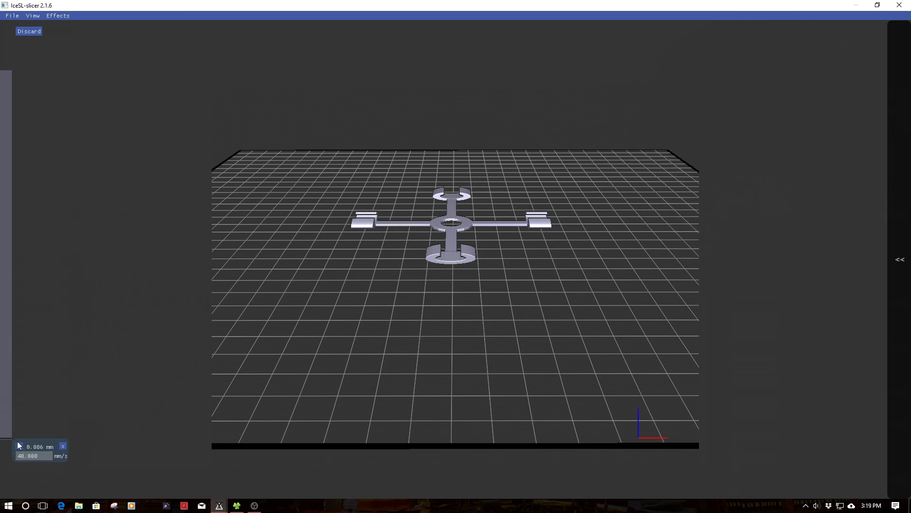
pyautogui.moveTo(18, 446); pyautogui.dragTo(41, 286)
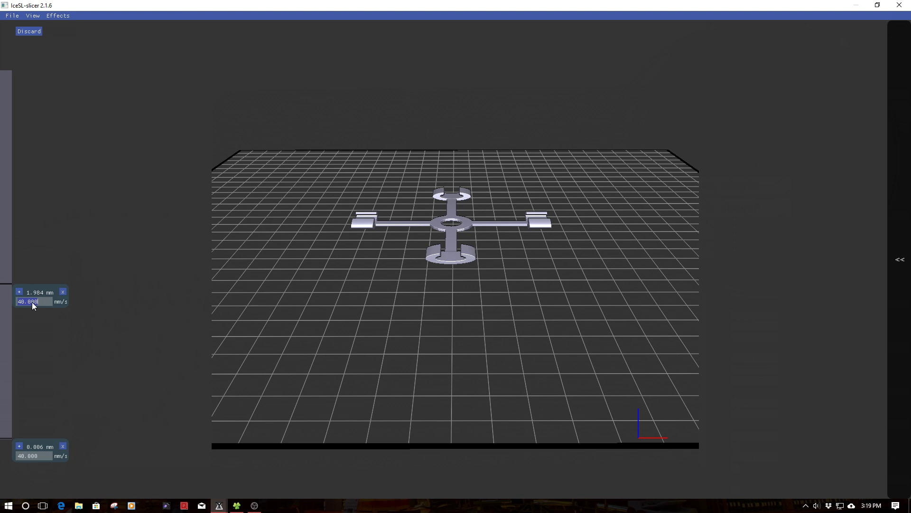
pyautogui.write('30')
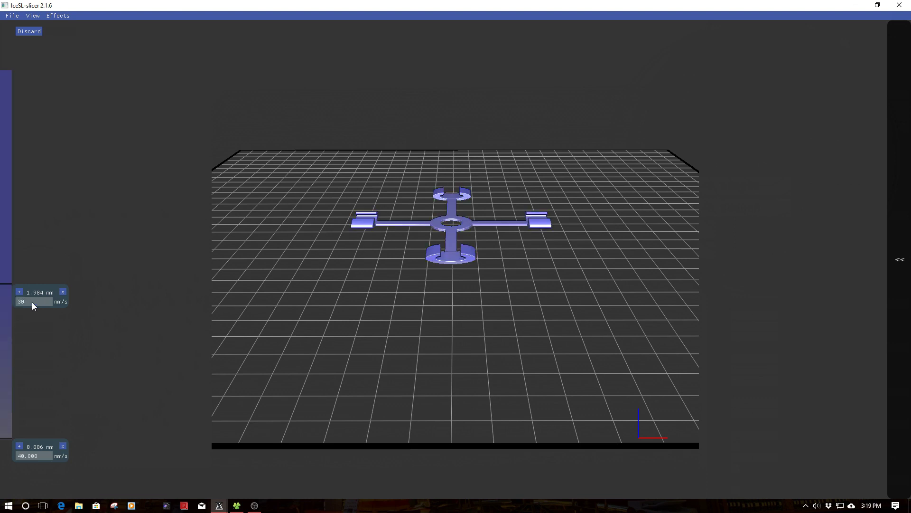
pyautogui.press('BackSpace')
pyautogui.press('BackSpace')
pyautogui.write('2')
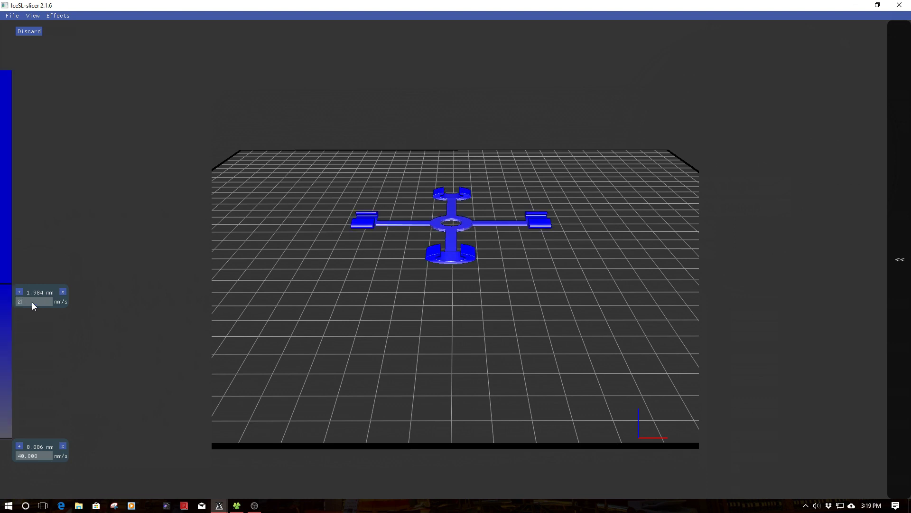
pyautogui.write('5')
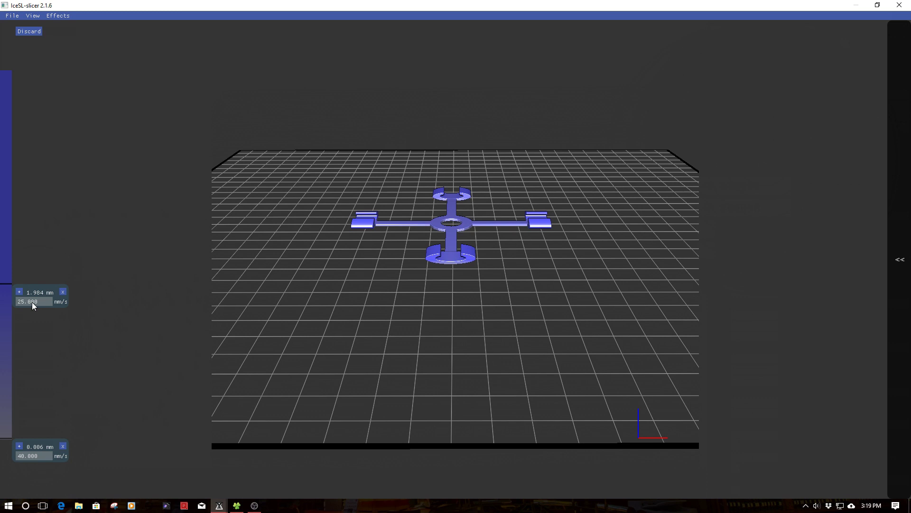
pyautogui.click(901, 305)
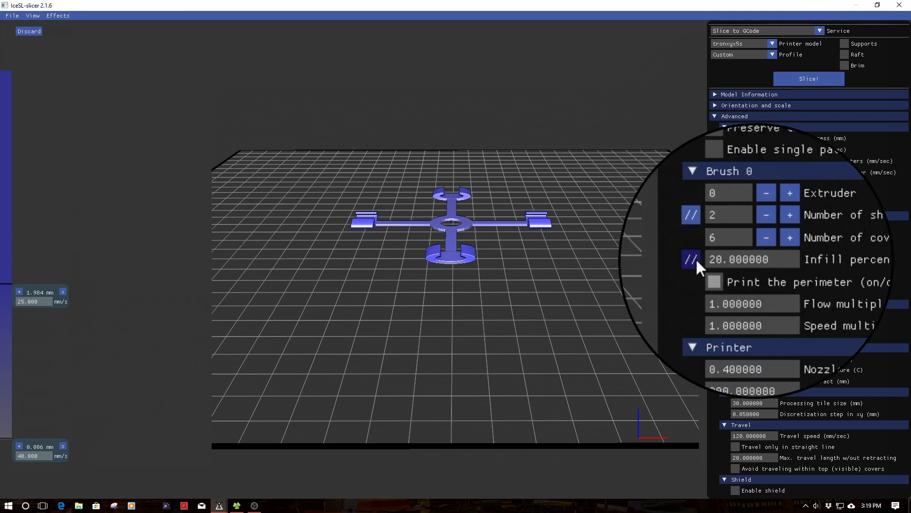
pyautogui.click(726, 259)
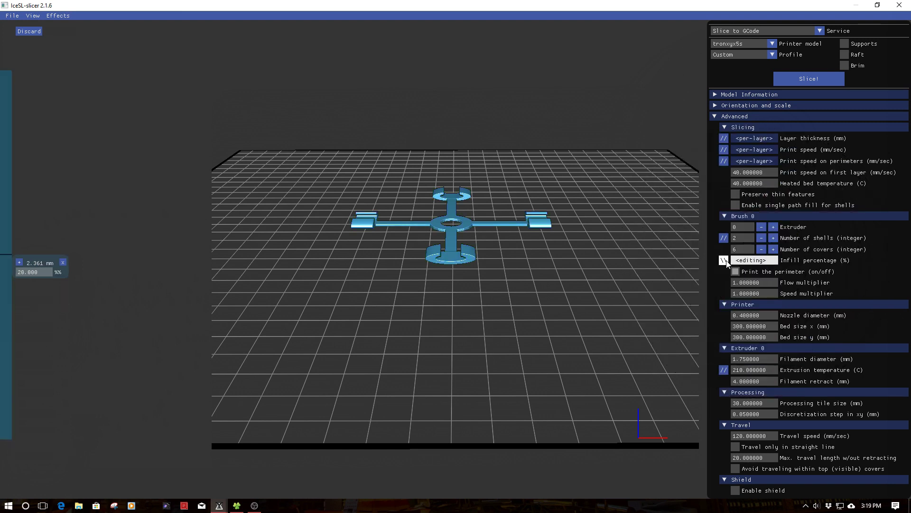
# Step: Set infill to 20% from the bottom and 100% from about 1.978 mm upward
pyautogui.moveTo(40, 260); pyautogui.dragTo(32, 445)
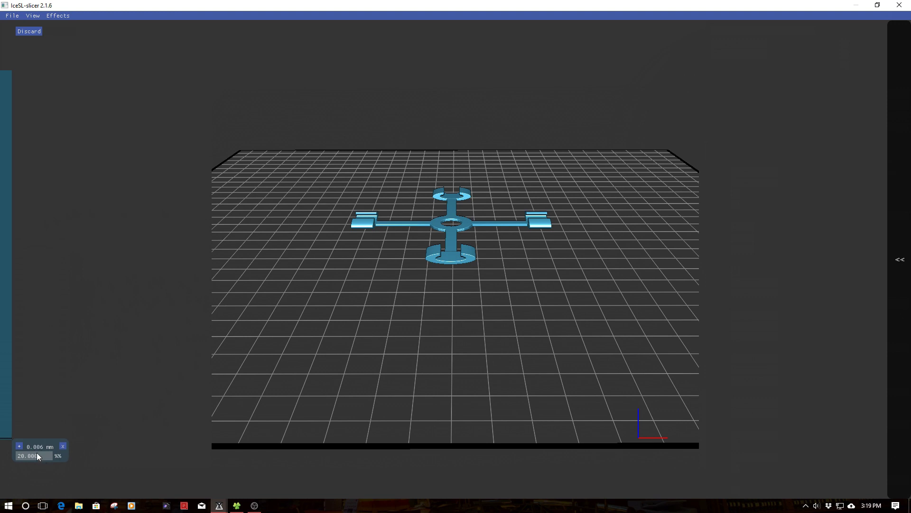
pyautogui.click(20, 445)
pyautogui.moveTo(62, 359); pyautogui.dragTo(70, 289)
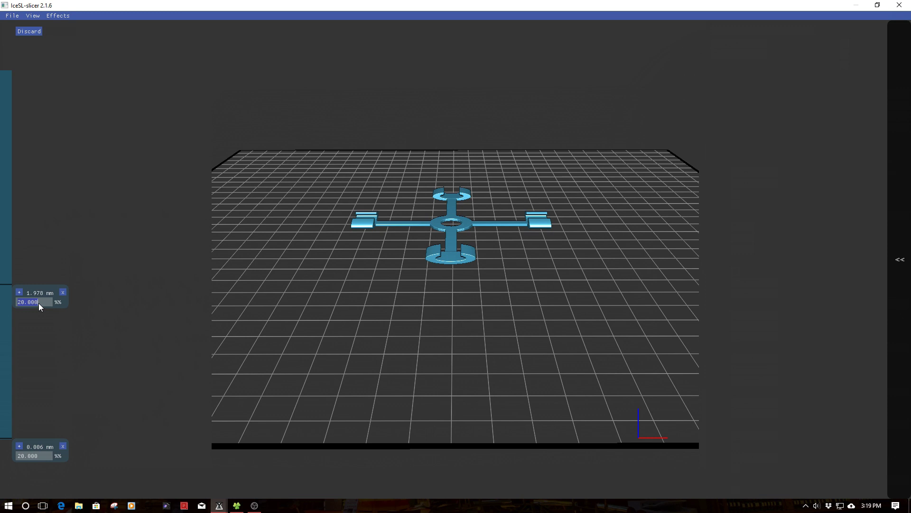
pyautogui.write('100')
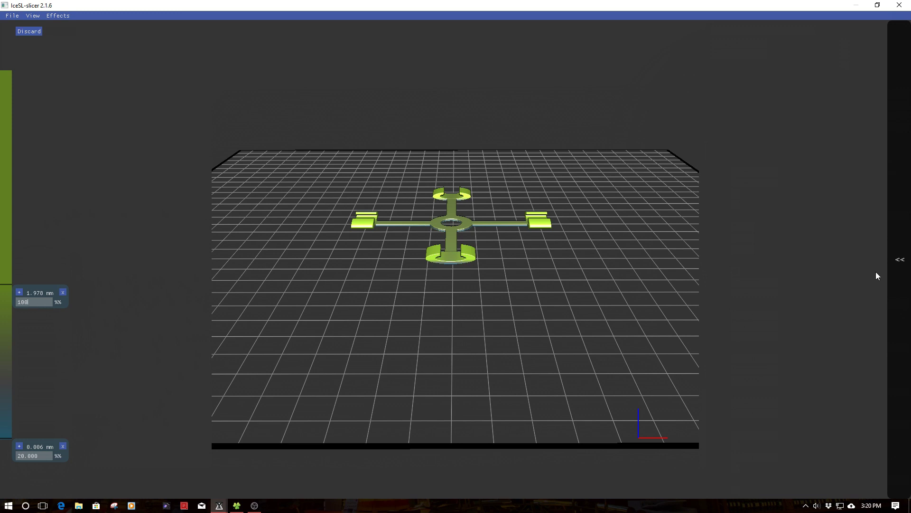
pyautogui.click(900, 259)
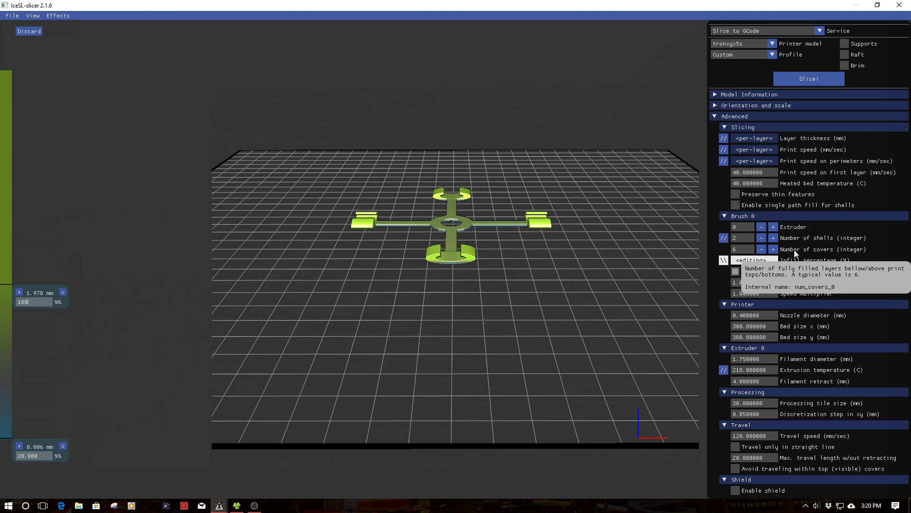
# Step: Switch the printer model to wanhao, giving a 200 × 200 mm bed
pyautogui.click(735, 372)
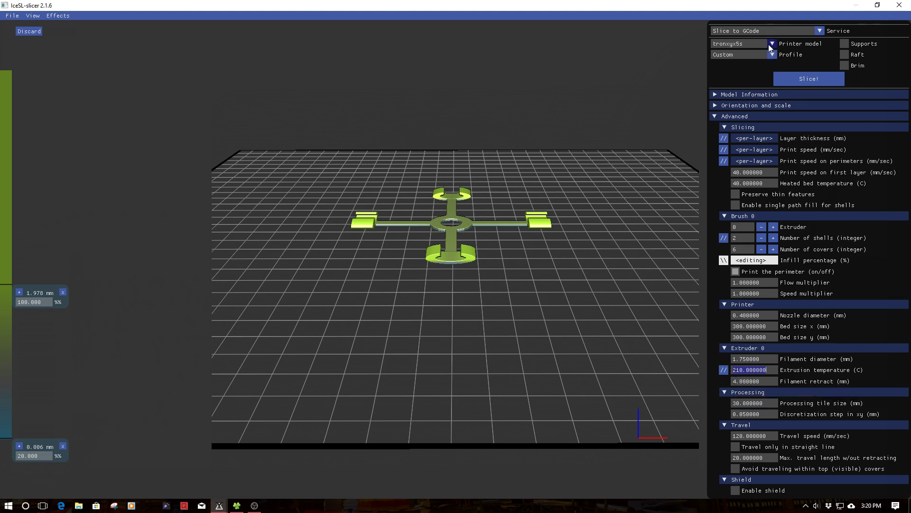
pyautogui.click(771, 45)
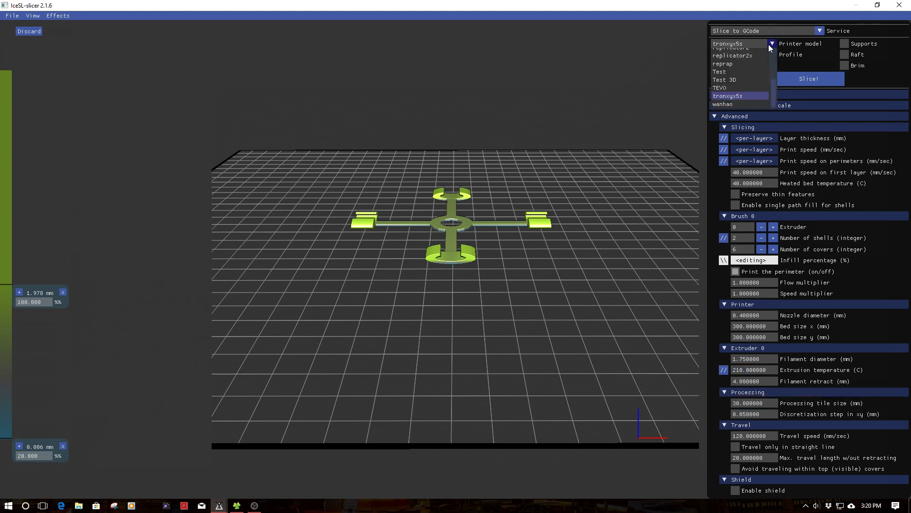
pyautogui.click(733, 104)
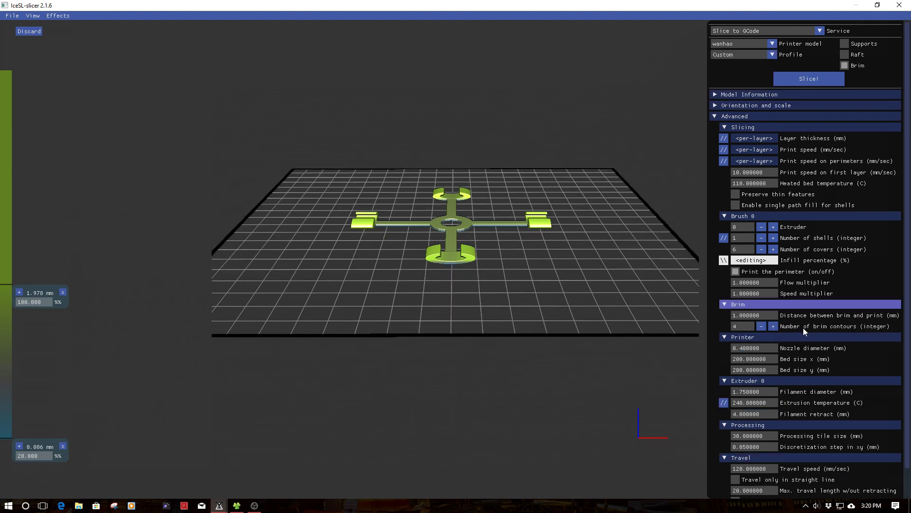
# Step: Set the extrusion temperature to 255 °C
pyautogui.click(742, 403)
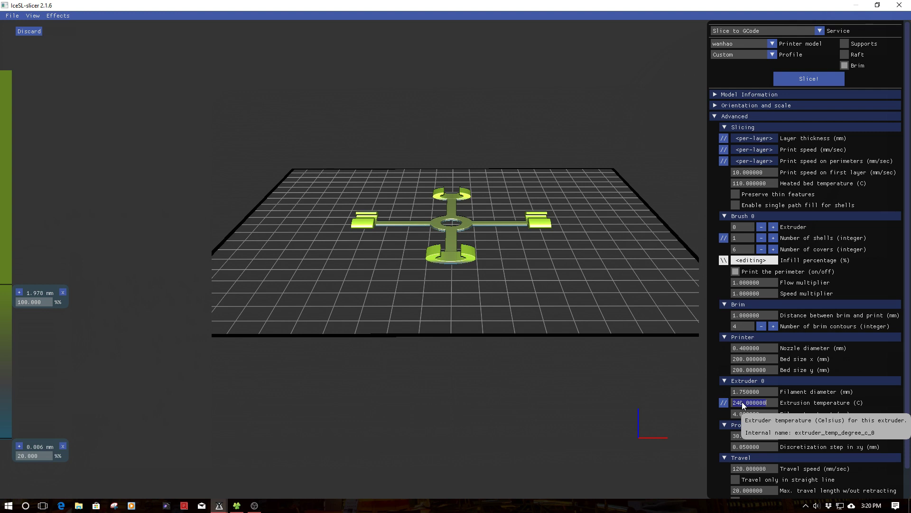
pyautogui.write('255')
pyautogui.press('Return')
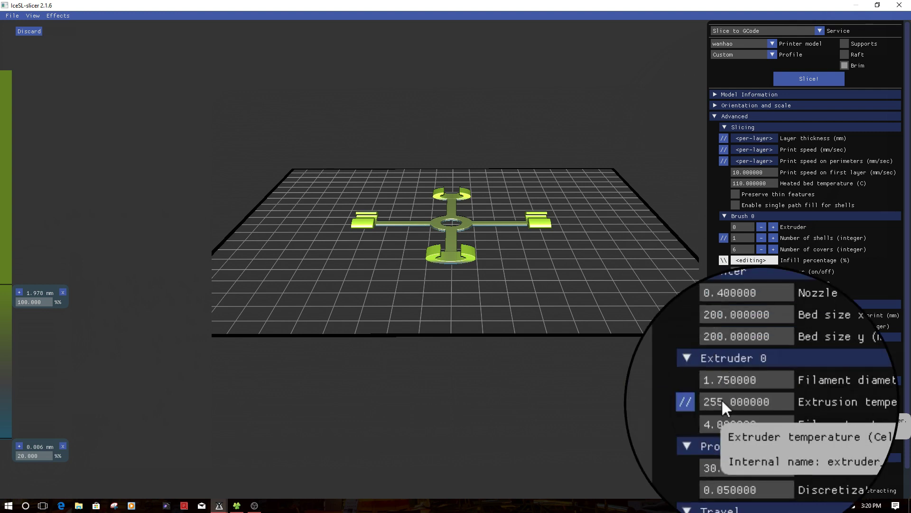
# Step: Make extrusion temperature per-layer: 255 °C at 0 mm, 260 °C from 1.965 mm upward
pyautogui.click(723, 402)
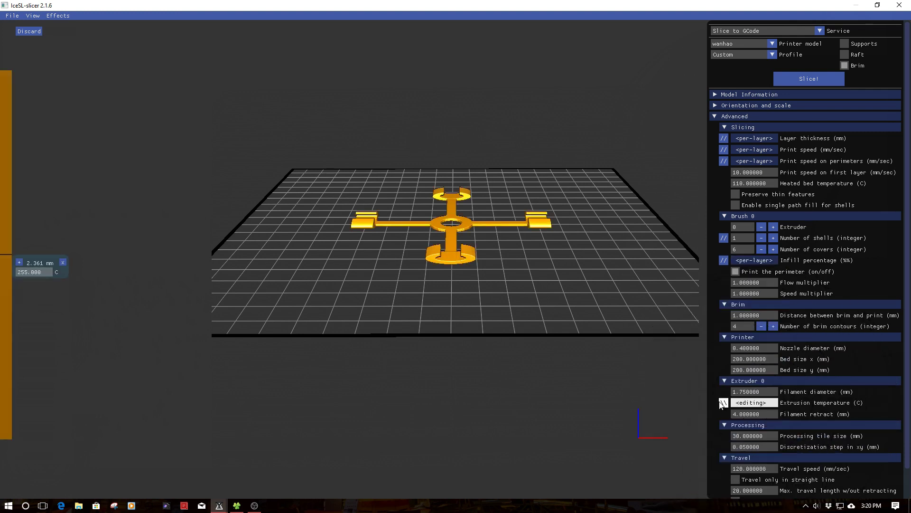
pyautogui.moveTo(32, 261); pyautogui.dragTo(20, 443)
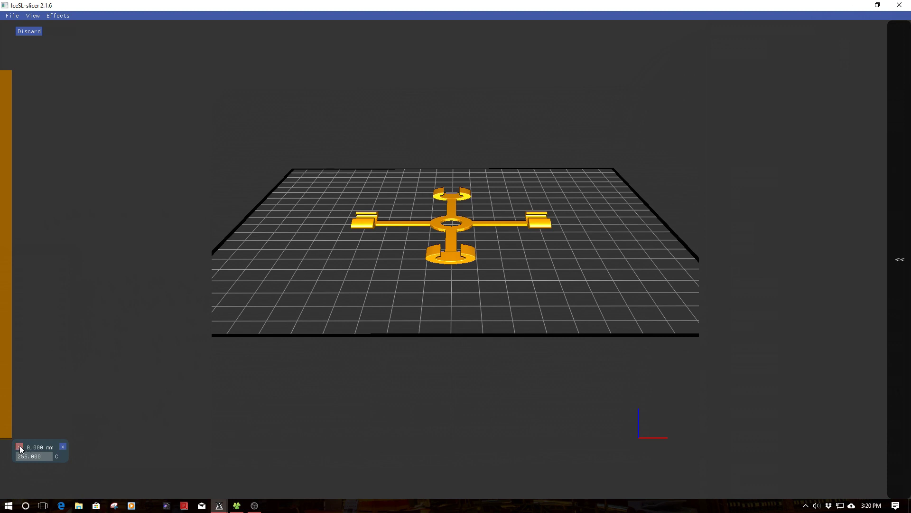
pyautogui.moveTo(37, 439); pyautogui.dragTo(72, 288)
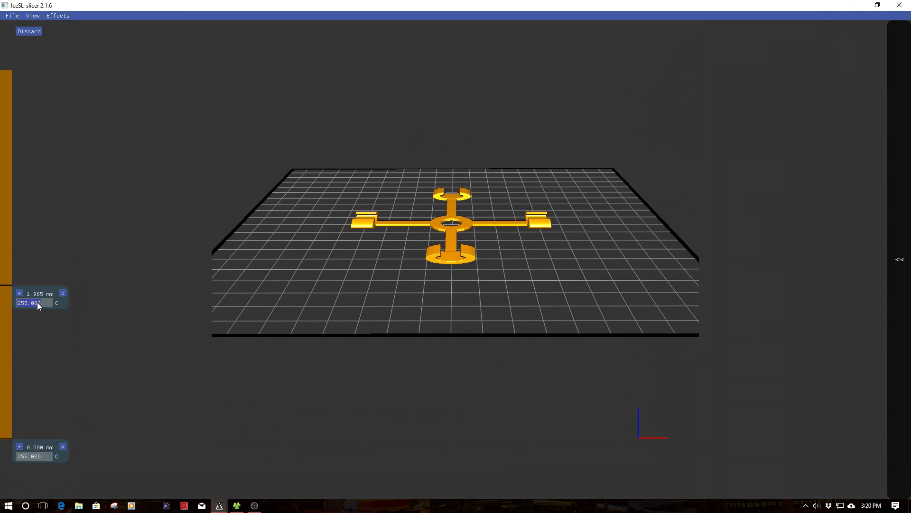
pyautogui.write('260')
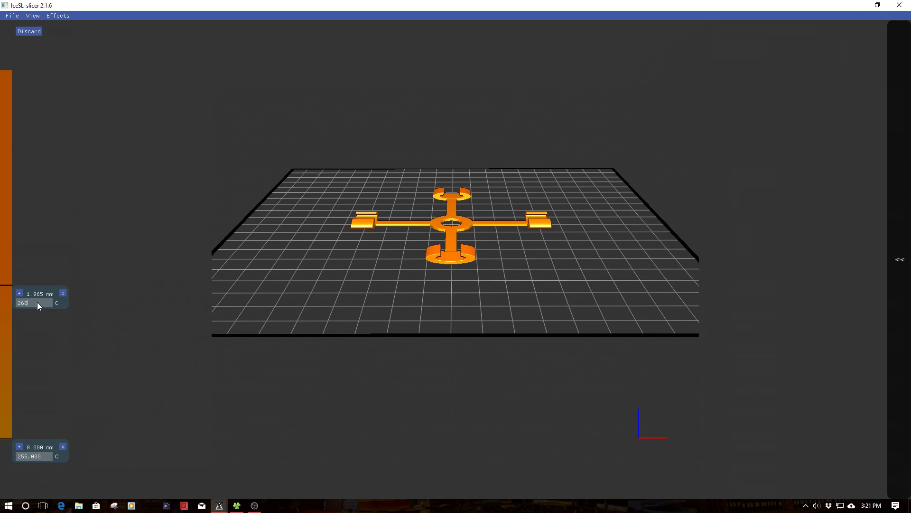
pyautogui.click(900, 259)
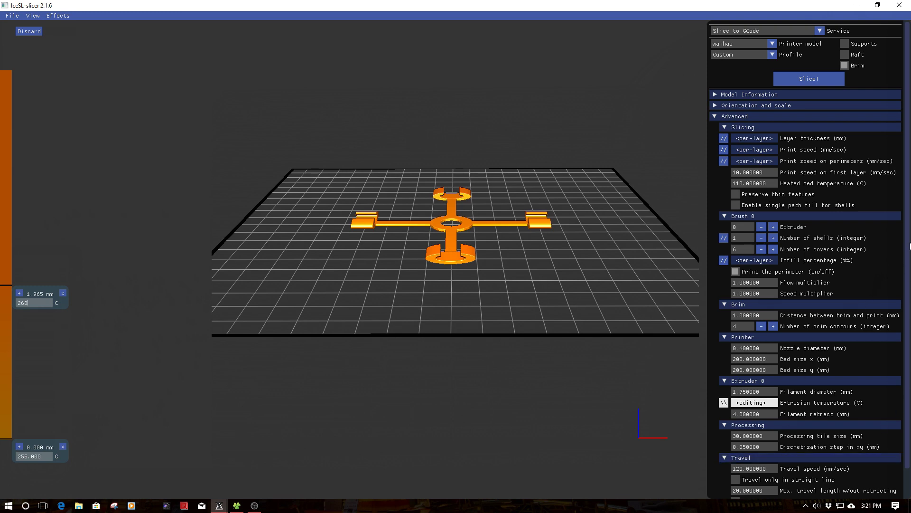
pyautogui.press('Return')
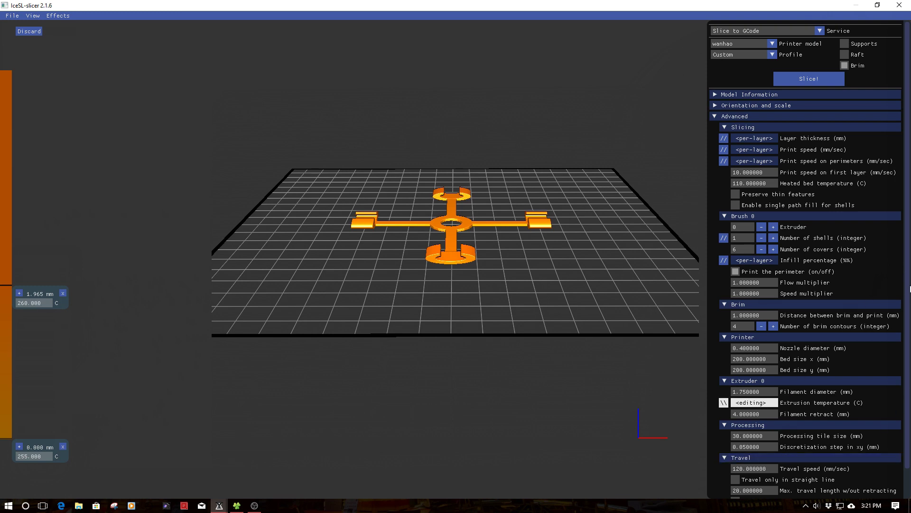